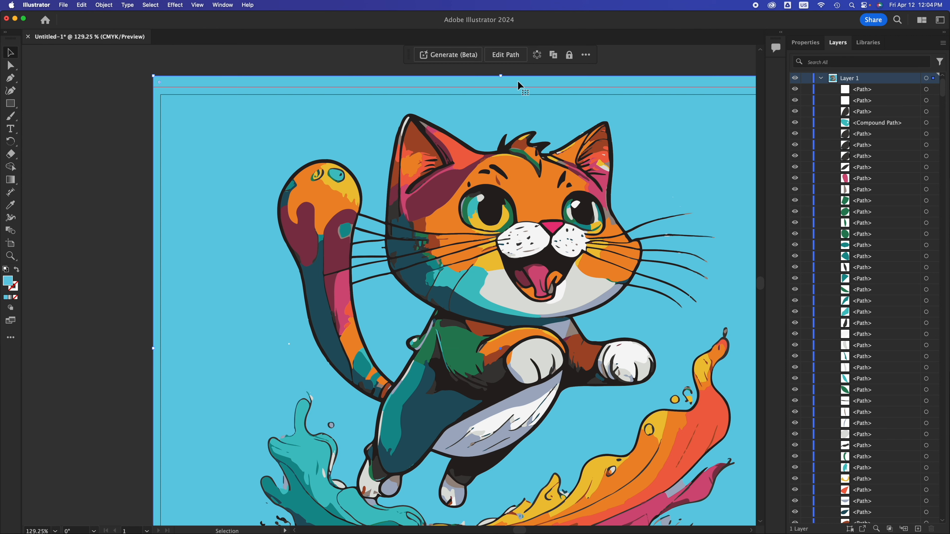
# Step: Pull the blue background's top edge down to the artboard edge and inspect the uncovered bleed area at the corner
pyautogui.moveTo(502, 77); pyautogui.dragTo(501, 96)
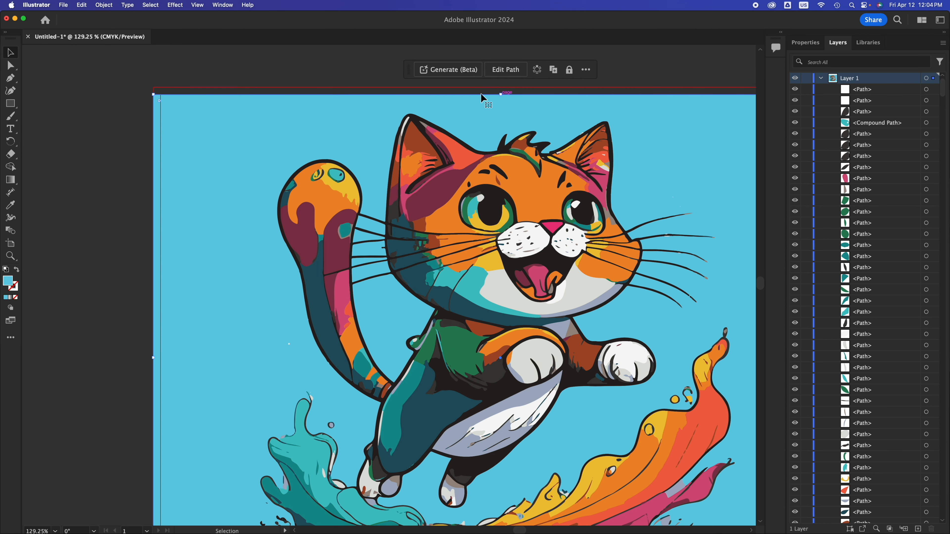
pyautogui.scroll(-10, 151, 97)
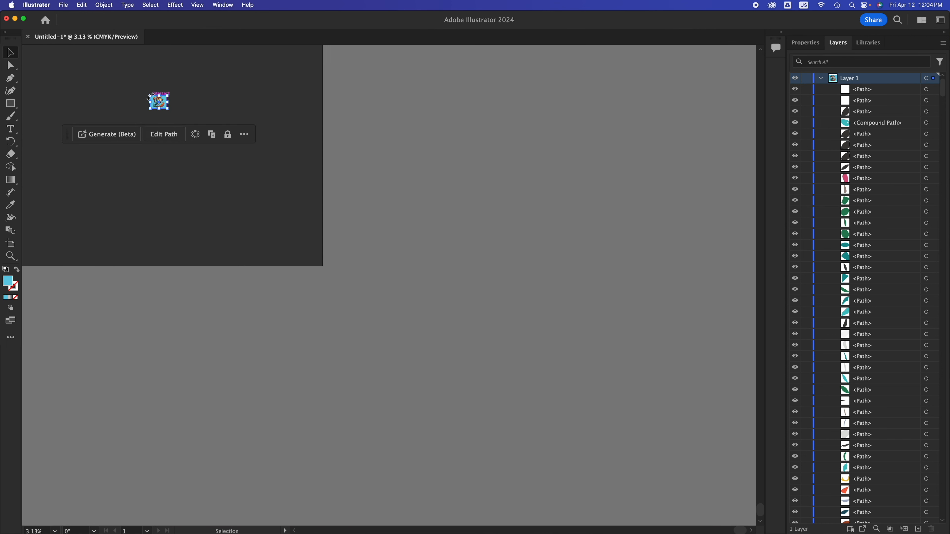
pyautogui.scroll(12, 194, 101)
pyautogui.hscroll(-3, 195, 100)
pyautogui.scroll(2, 195, 100)
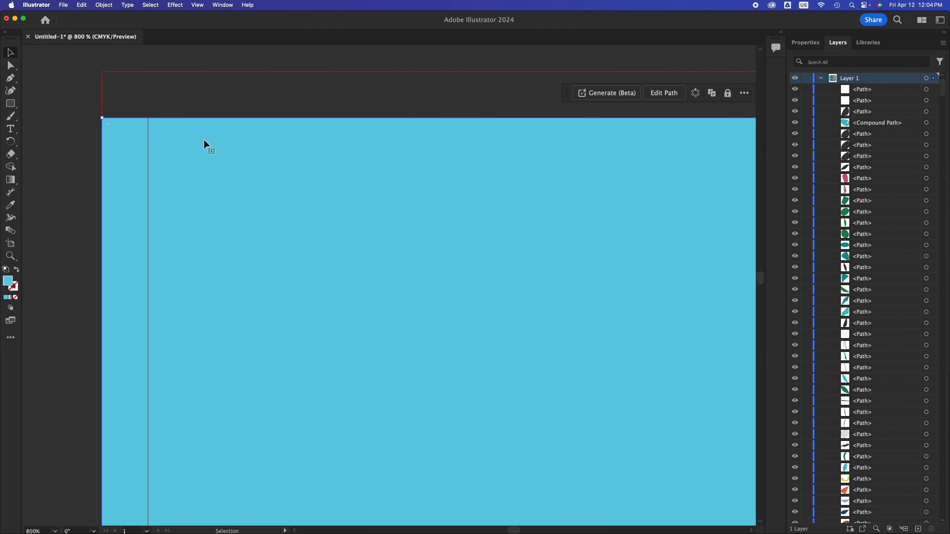
pyautogui.scroll(1, 203, 139)
pyautogui.scroll(-1, 204, 139)
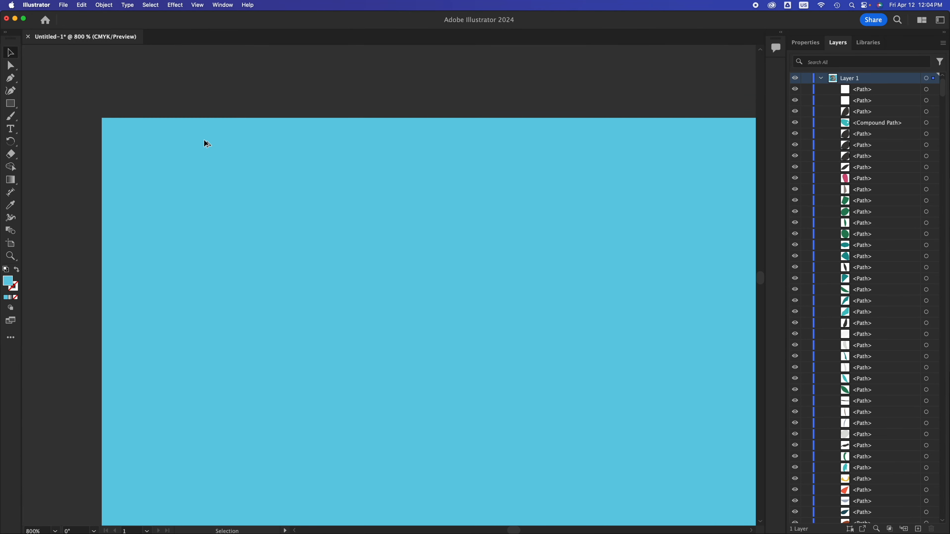
pyautogui.scroll(-1, 203, 139)
pyautogui.click(204, 140)
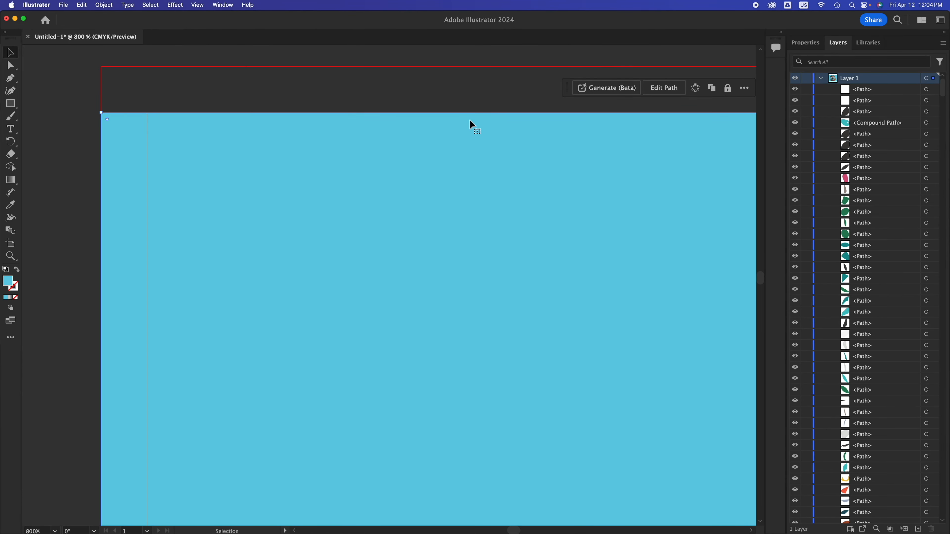
pyautogui.press('super+0')
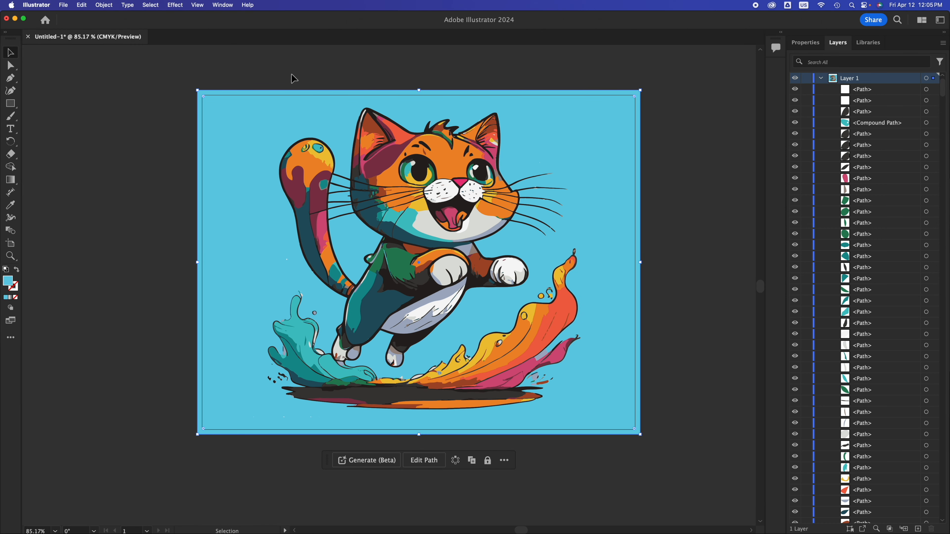
# Step: Set the document bleed to 0.75 in on all four sides, keeping the units in inches
pyautogui.click(791, 44)
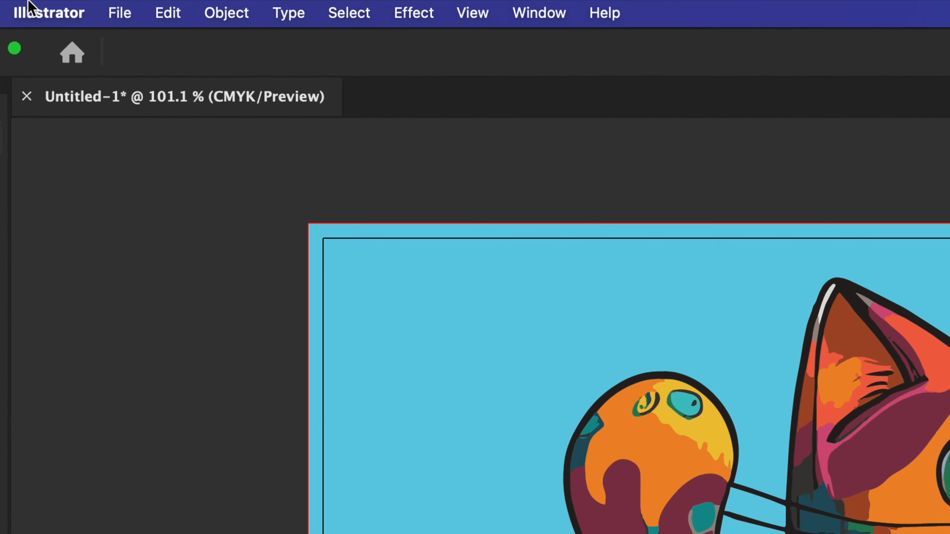
pyautogui.click(68, 5)
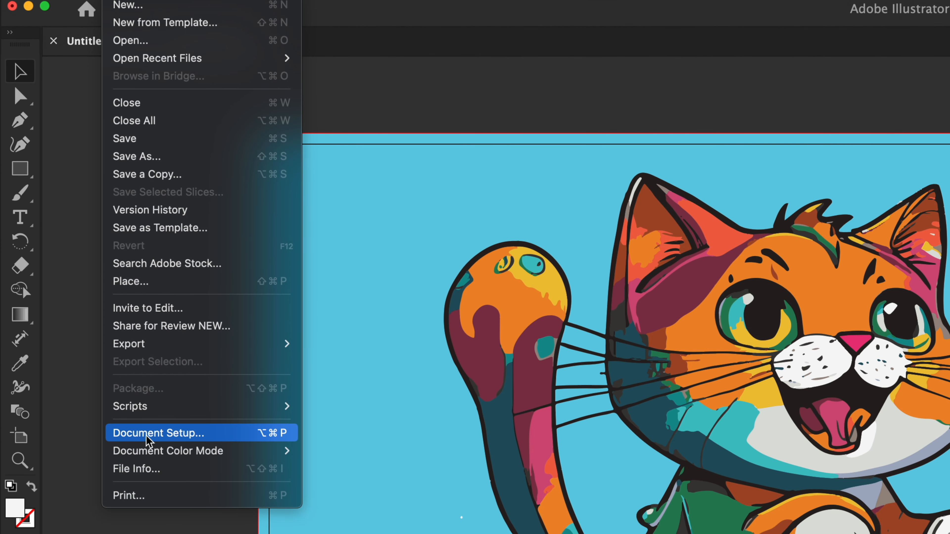
pyautogui.click(148, 438)
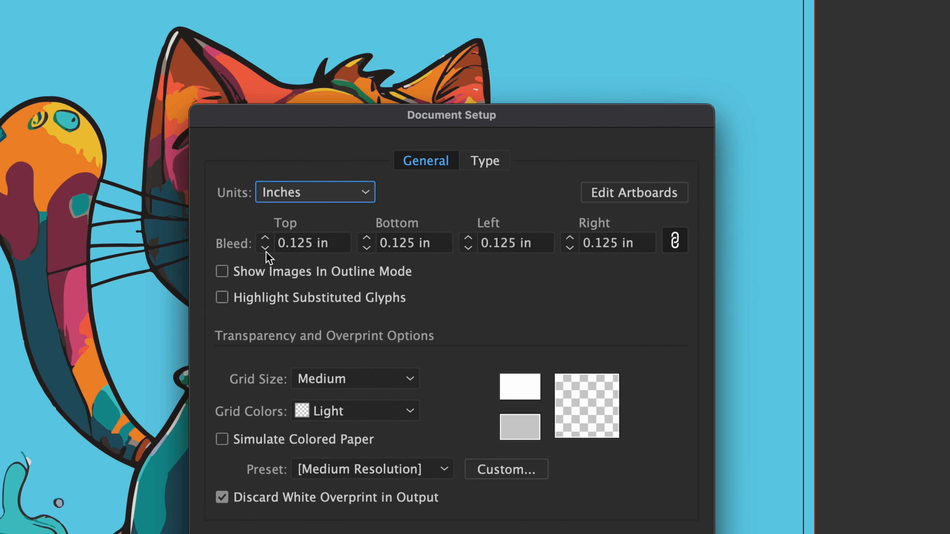
pyautogui.click(265, 238)
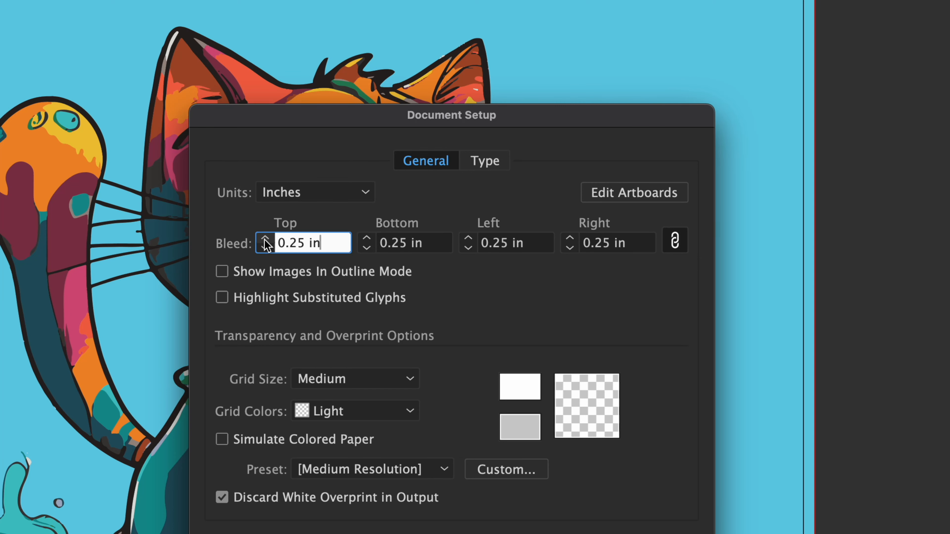
pyautogui.click(265, 238)
pyautogui.click(265, 238)
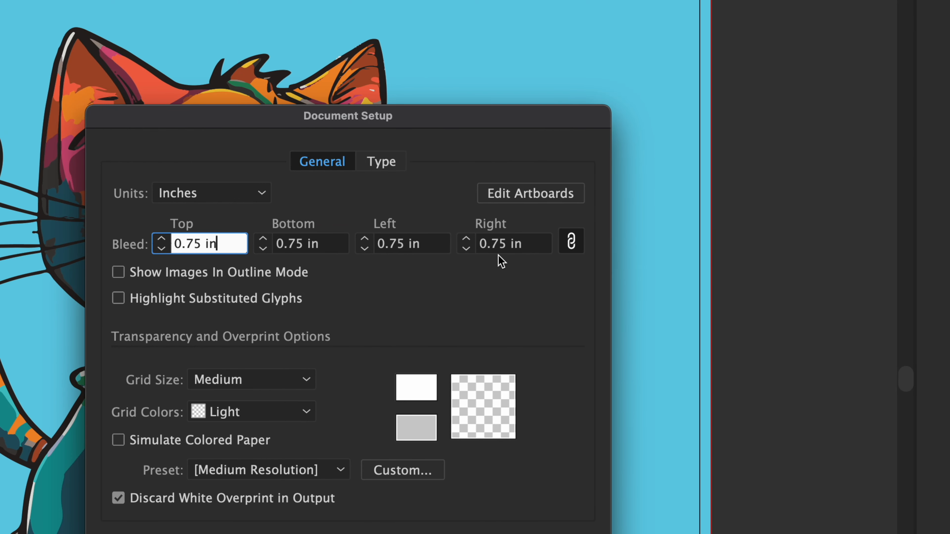
pyautogui.click(253, 194)
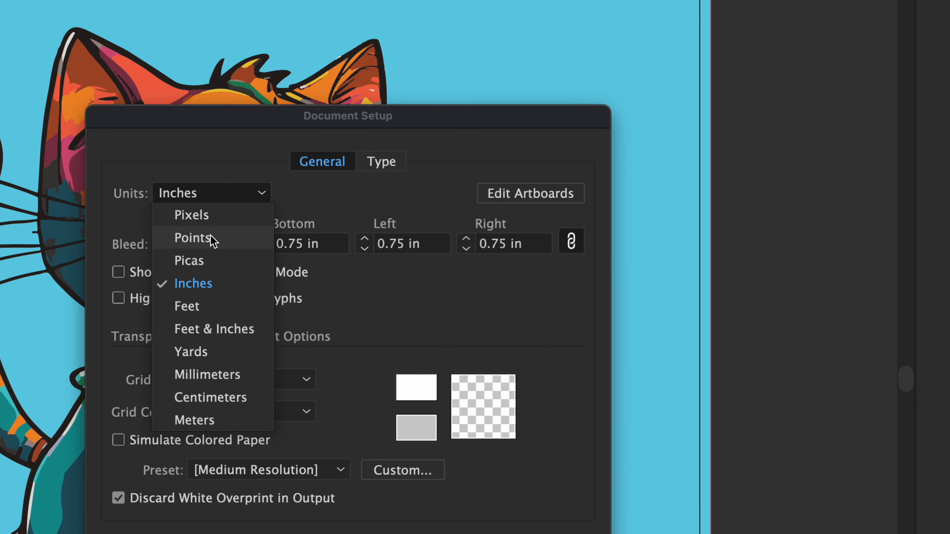
pyautogui.click(383, 191)
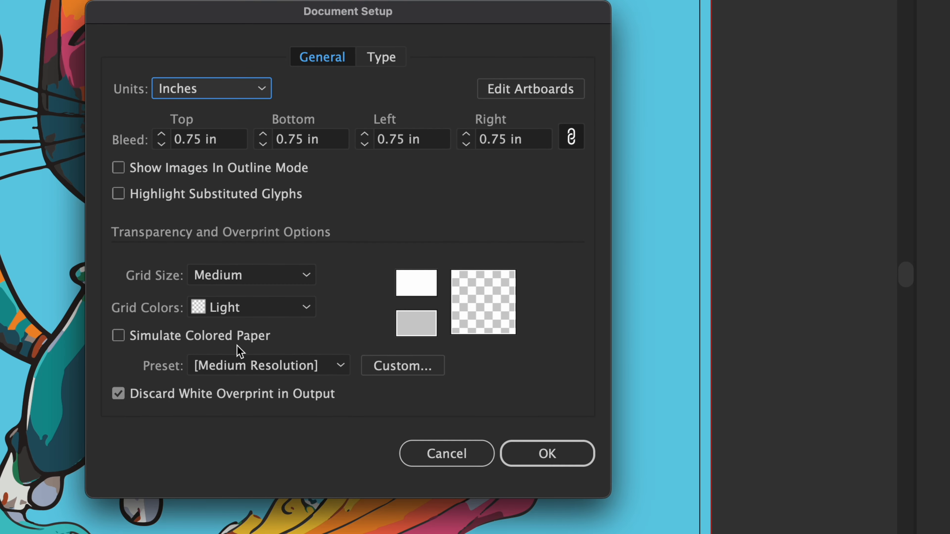
# Step: Choose the [High Resolution] transparency preset and apply the document setup
pyautogui.click(264, 370)
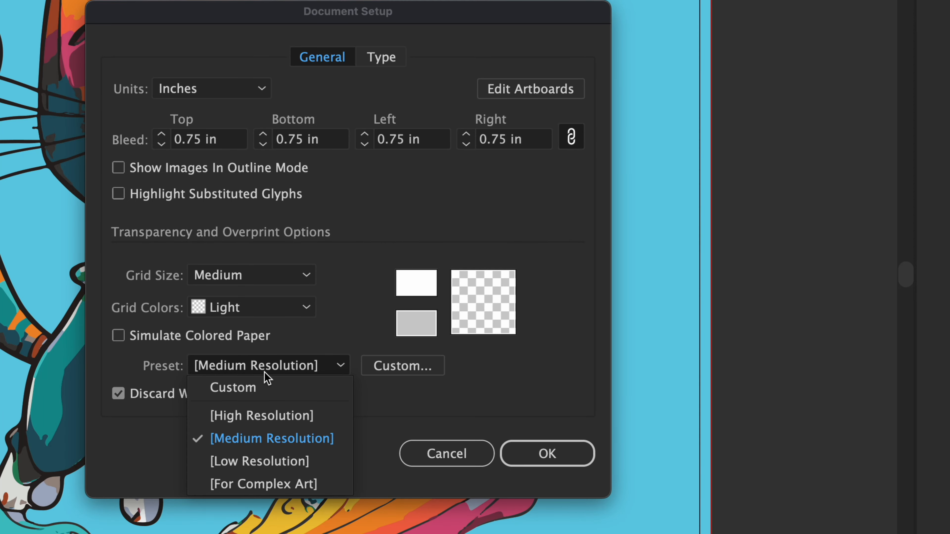
pyautogui.click(264, 416)
pyautogui.click(558, 446)
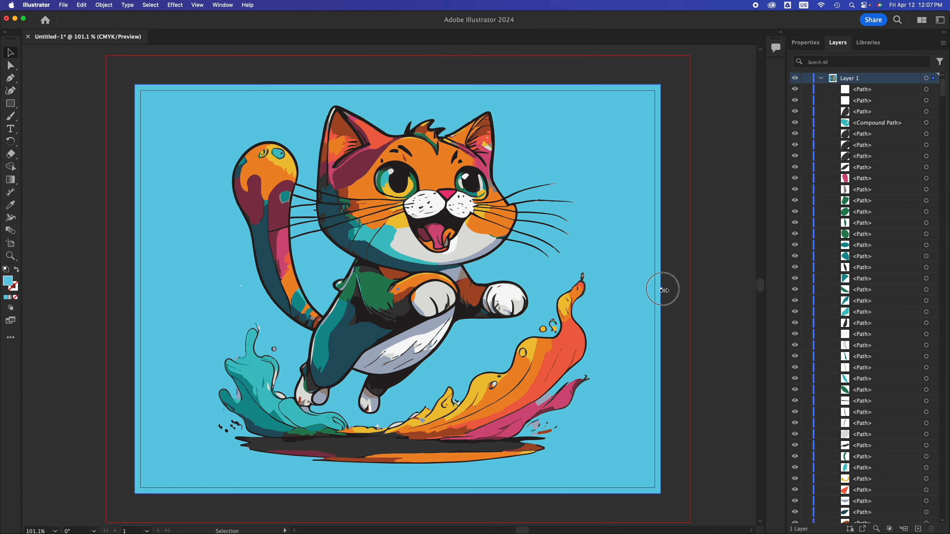
# Step: Extend all four edges of the blue background outward to the red bleed line
pyautogui.moveTo(663, 290); pyautogui.dragTo(690, 289)
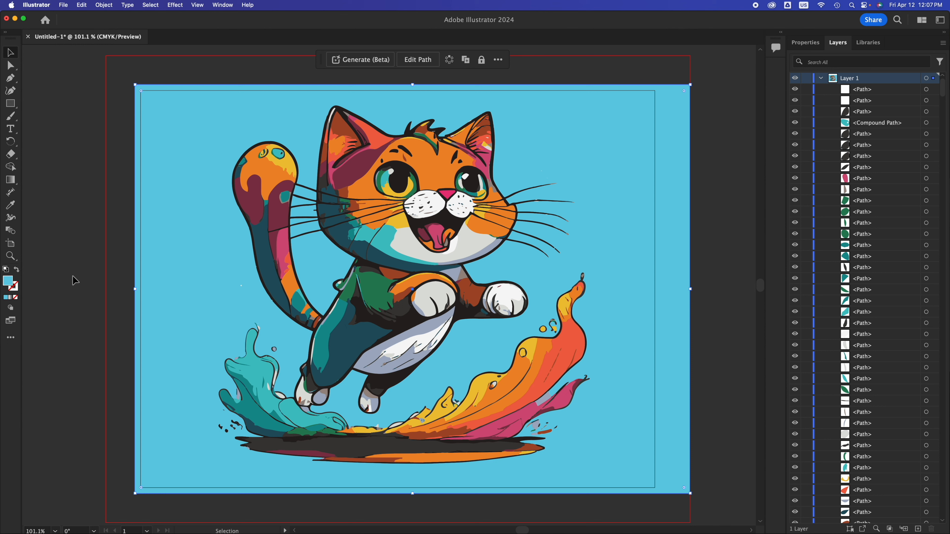
pyautogui.moveTo(135, 289); pyautogui.dragTo(108, 281)
pyautogui.scroll(3, 395, 116)
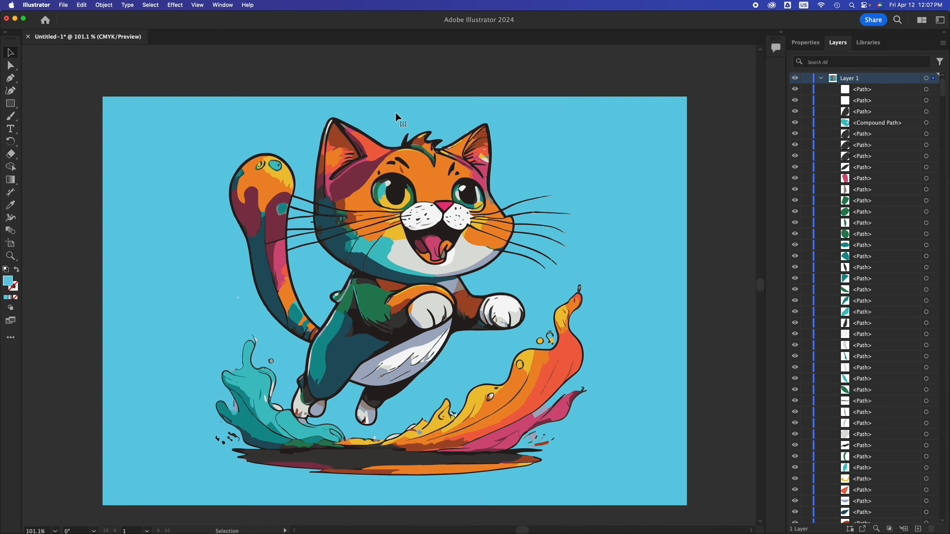
pyautogui.moveTo(395, 112); pyautogui.dragTo(395, 85)
pyautogui.scroll(-10, 501, 328)
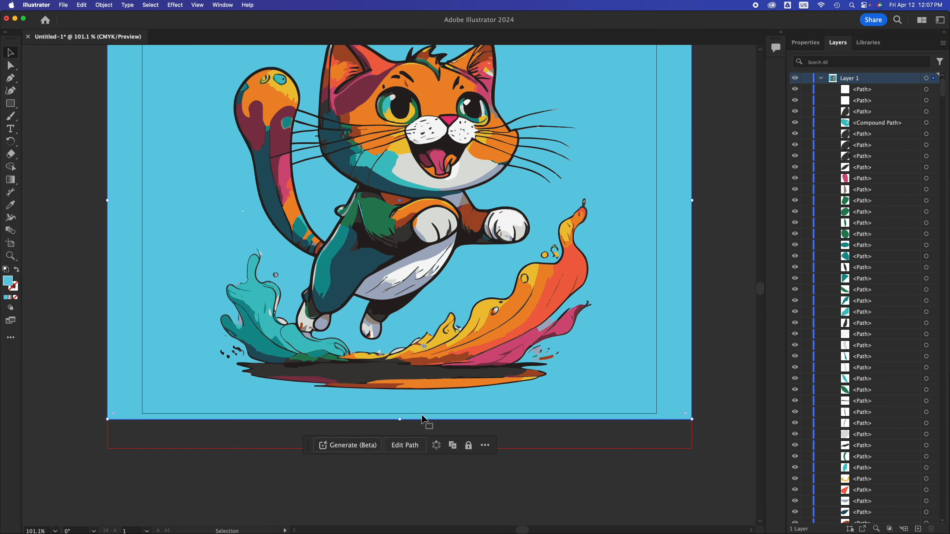
pyautogui.moveTo(402, 419); pyautogui.dragTo(400, 448)
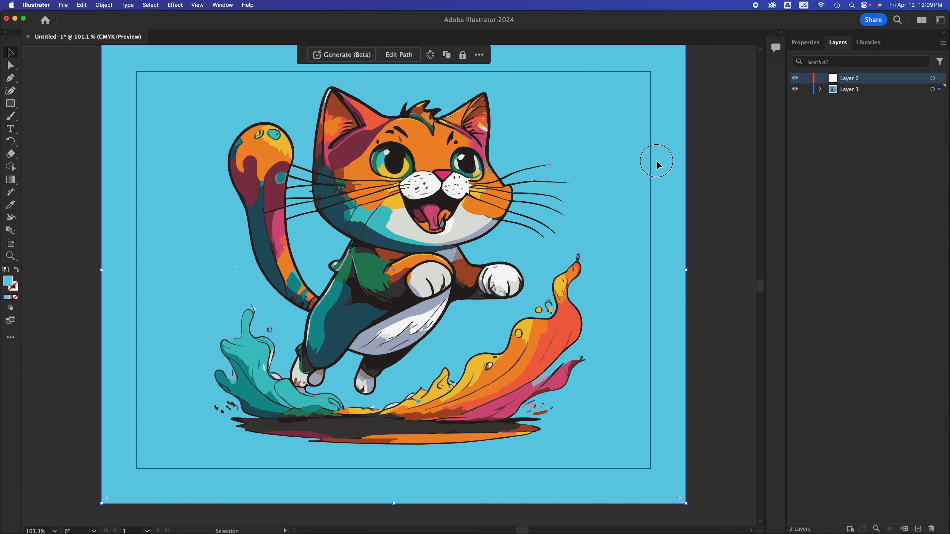
# Step: Move the blue background off the artboard and group all the cat artwork
pyautogui.moveTo(657, 161); pyautogui.dragTo(57, 178)
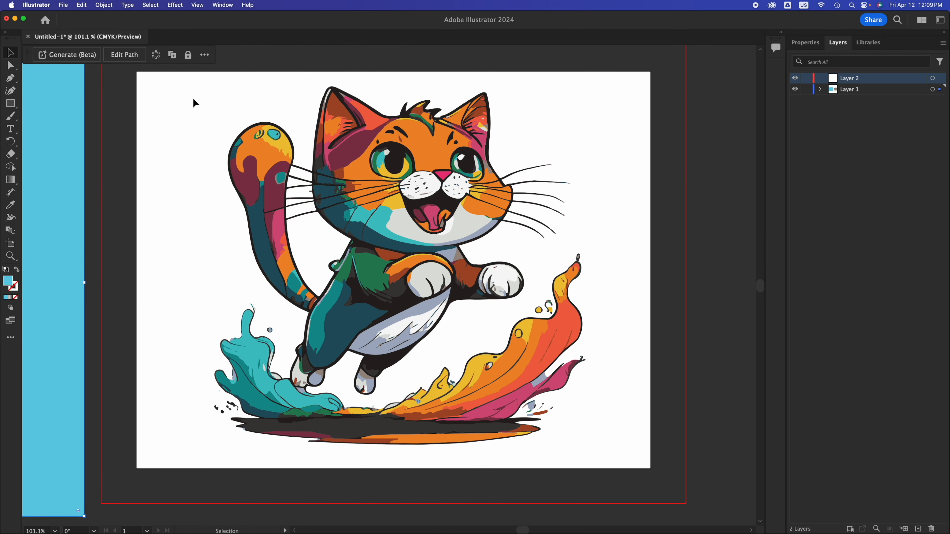
pyautogui.moveTo(178, 80); pyautogui.dragTo(610, 456)
pyautogui.press('super+g')
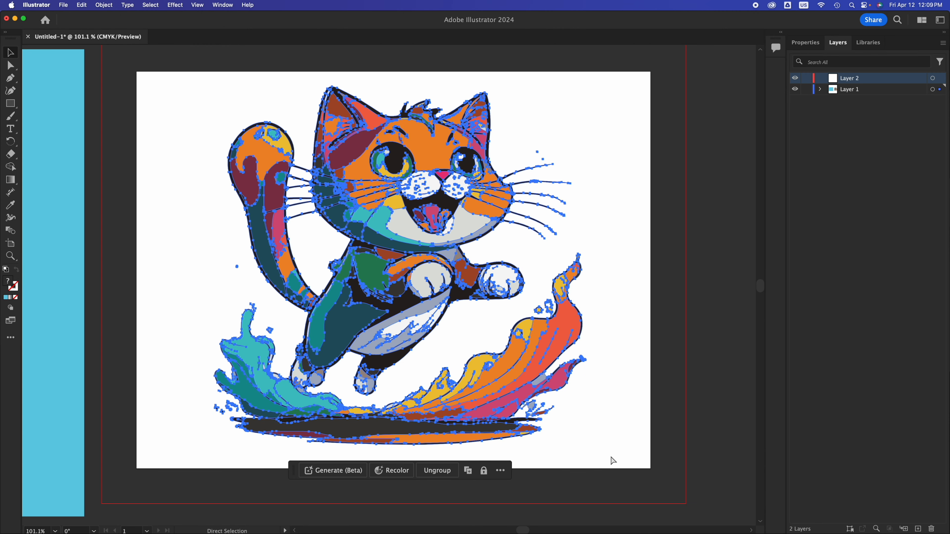
# Step: Move the cat group down and left until its base reaches the artboard's lower edge, and inspect that edge up close
pyautogui.moveTo(417, 308); pyautogui.dragTo(397, 328)
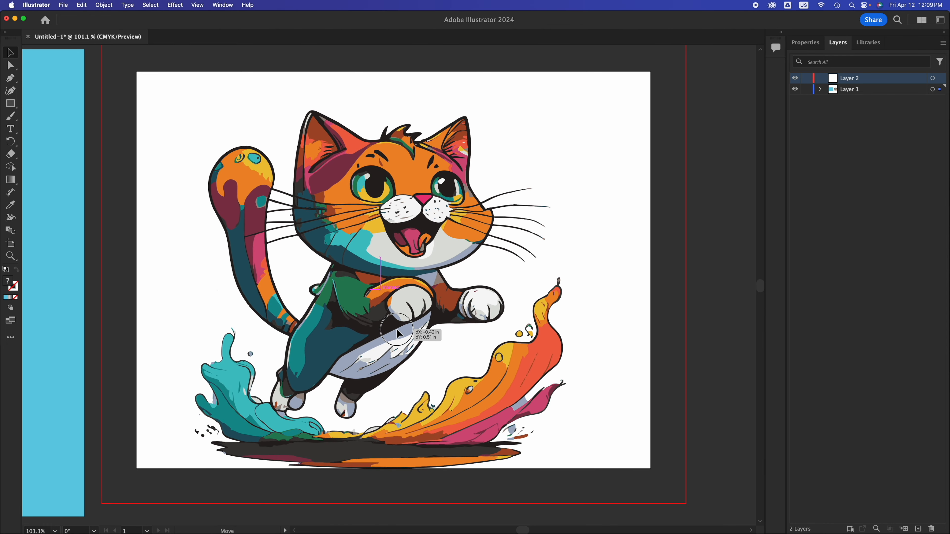
pyautogui.click(394, 480)
pyautogui.scroll(-10, 394, 478)
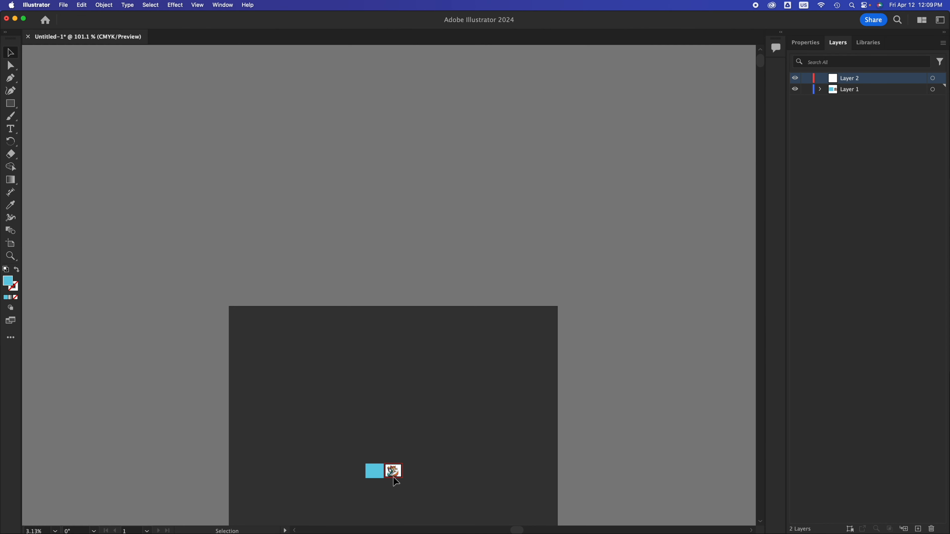
pyautogui.scroll(4, 394, 479)
pyautogui.scroll(4, 393, 477)
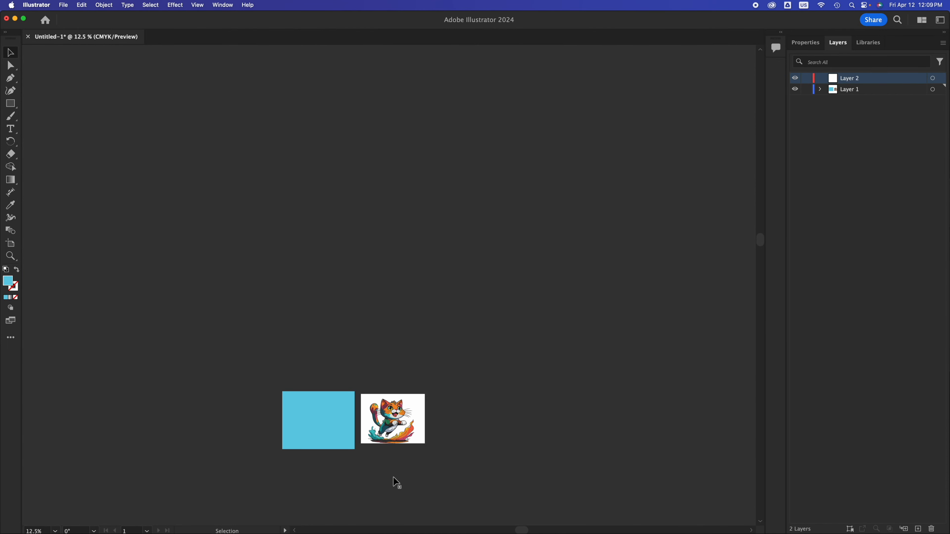
pyautogui.scroll(2, 393, 472)
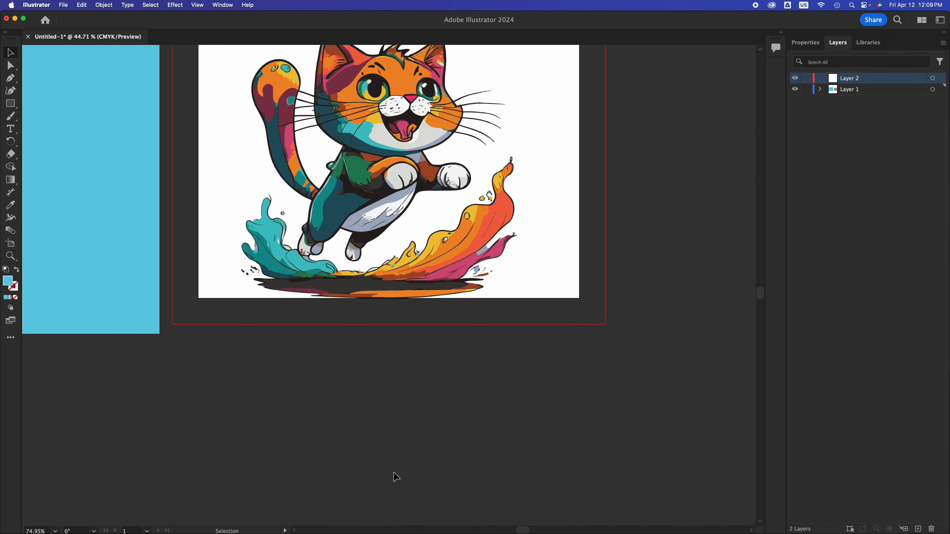
pyautogui.rightClick(376, 303)
pyautogui.click(379, 255)
pyautogui.scroll(2, 380, 258)
pyautogui.scroll(2, 398, 314)
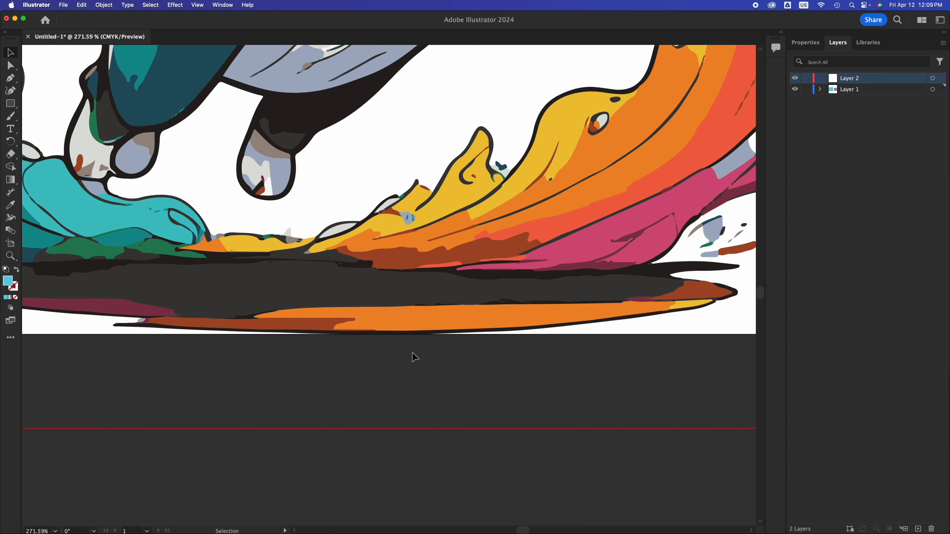
pyautogui.scroll(-5, 415, 358)
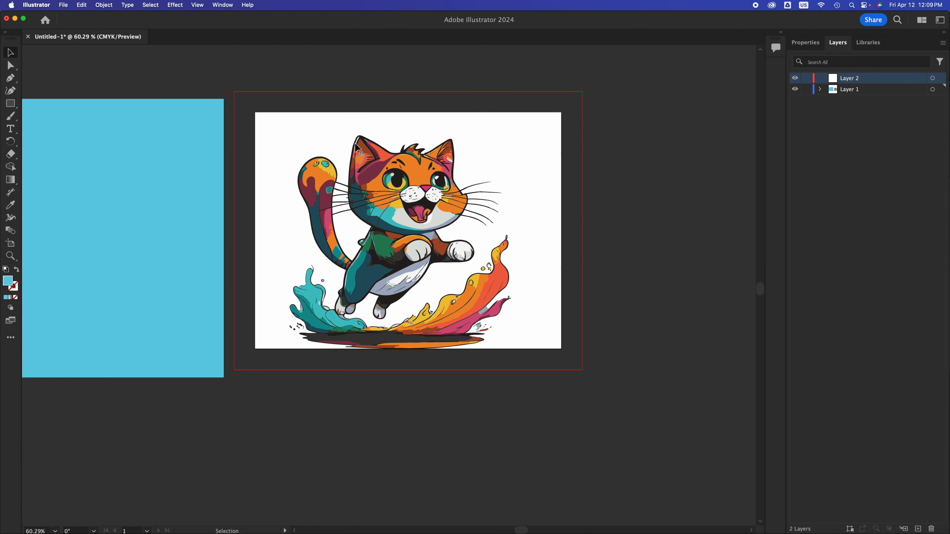
# Step: Enlarge the cat group slightly and reposition it just inside the artboard's edges
pyautogui.moveTo(251, 107); pyautogui.dragTo(546, 357)
pyautogui.moveTo(511, 135); pyautogui.dragTo(519, 107)
pyautogui.moveTo(456, 175); pyautogui.dragTo(454, 170)
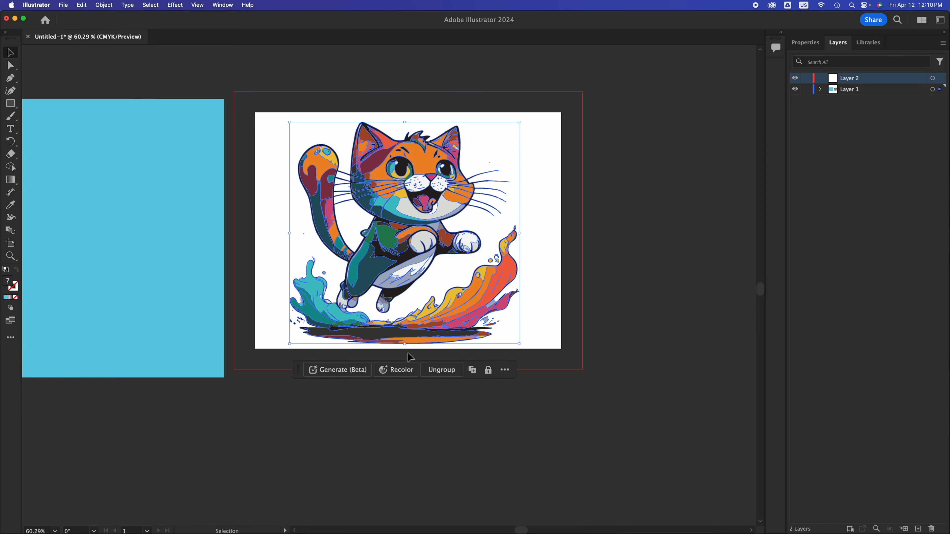
# Step: Move the blue background back over the artboard behind the cat, aligned with the bleed line on every side
pyautogui.scroll(5, 407, 353)
pyautogui.click(520, 387)
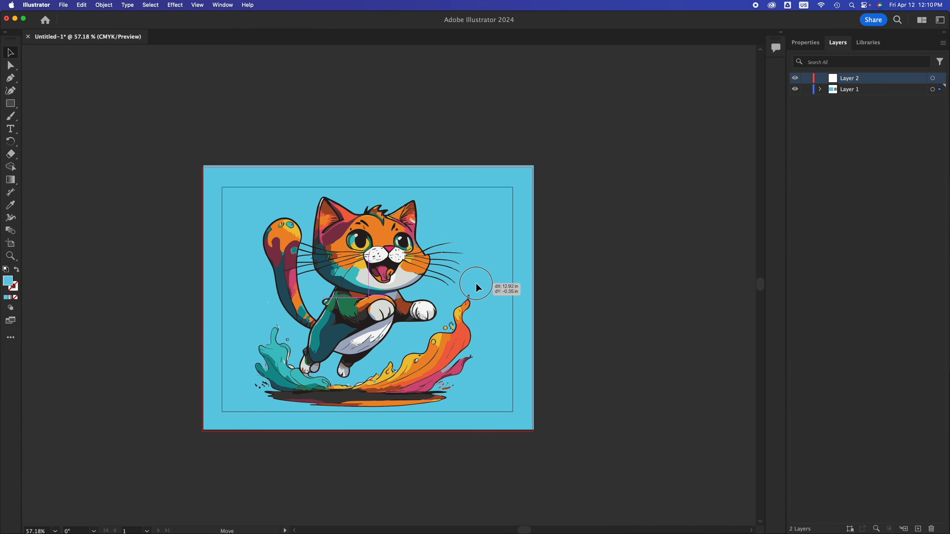
pyautogui.moveTo(476, 283); pyautogui.dragTo(474, 287)
pyautogui.click(609, 279)
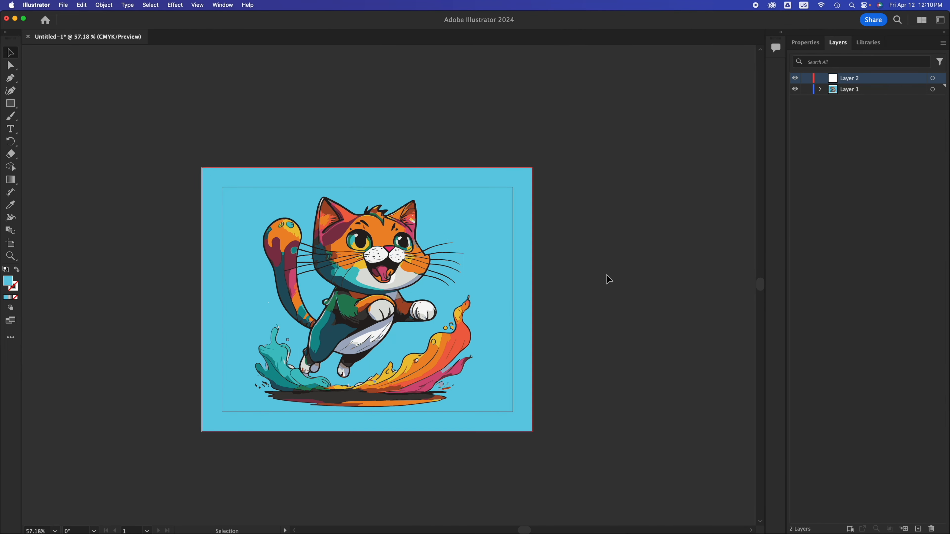
# Step: Save a copy of the document on the computer in Adobe PDF (pdf) format, proceeding to the PDF options
pyautogui.click(64, 6)
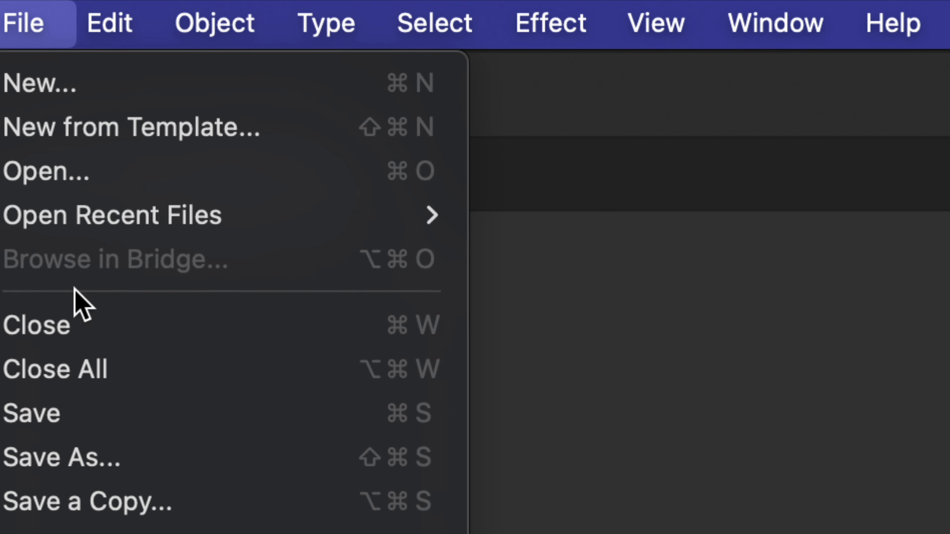
pyautogui.click(80, 455)
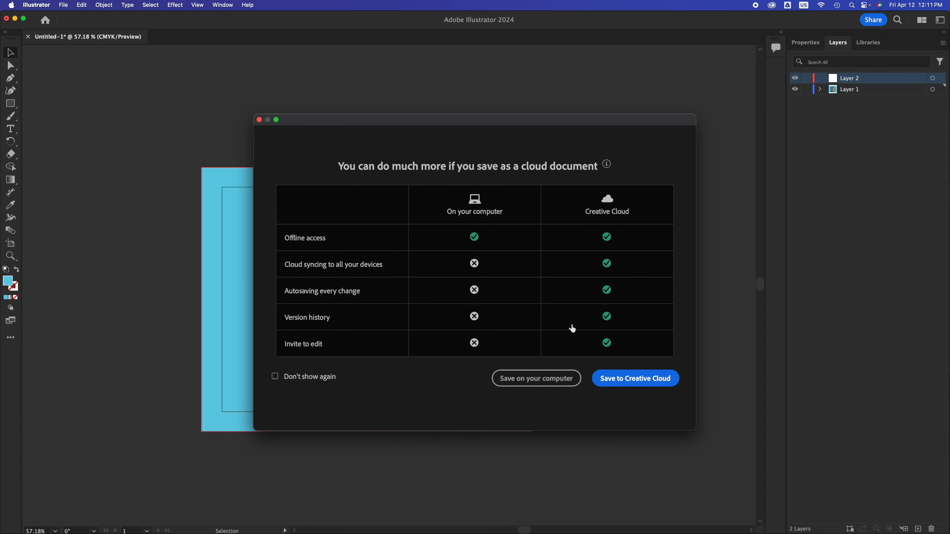
pyautogui.click(518, 383)
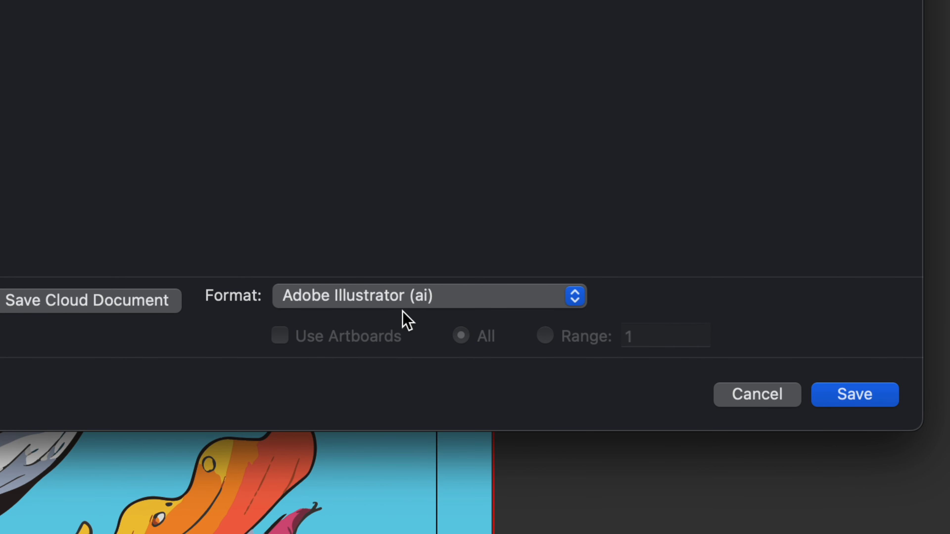
pyautogui.click(487, 286)
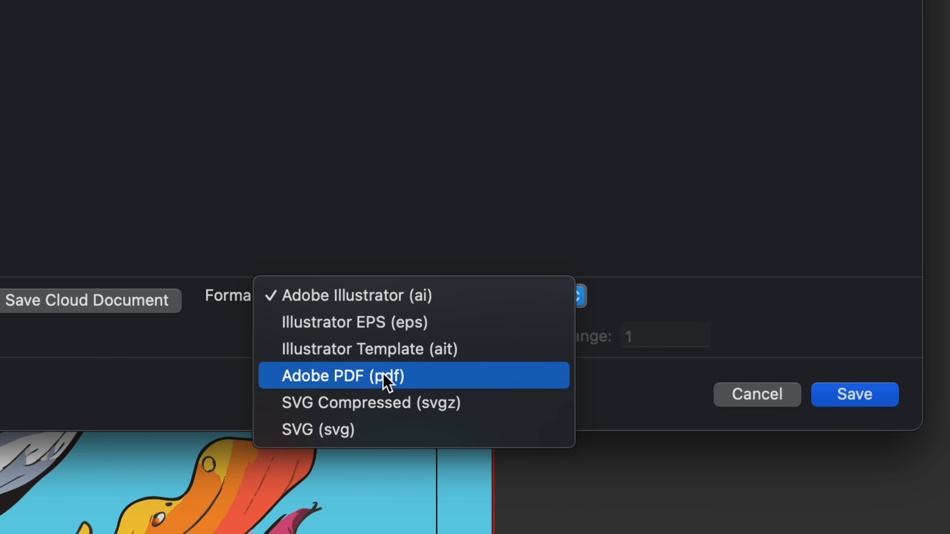
pyautogui.click(355, 375)
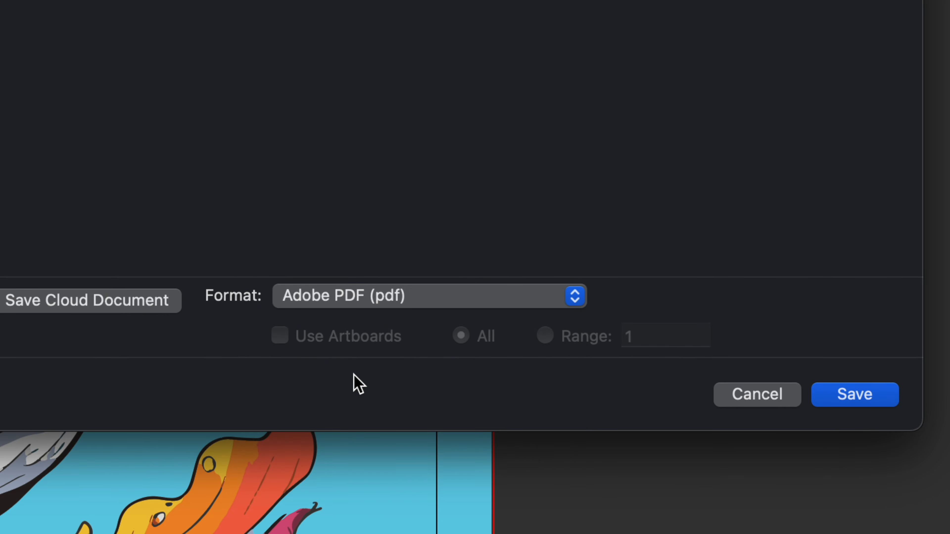
pyautogui.click(845, 397)
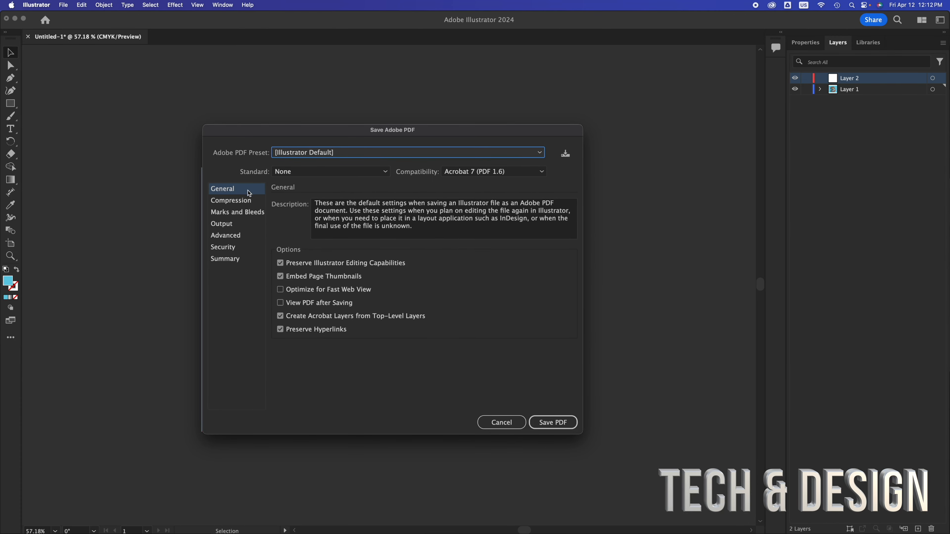
# Step: Enable all printer's marks for the PDF in its marks and bleeds settings
pyautogui.click(234, 204)
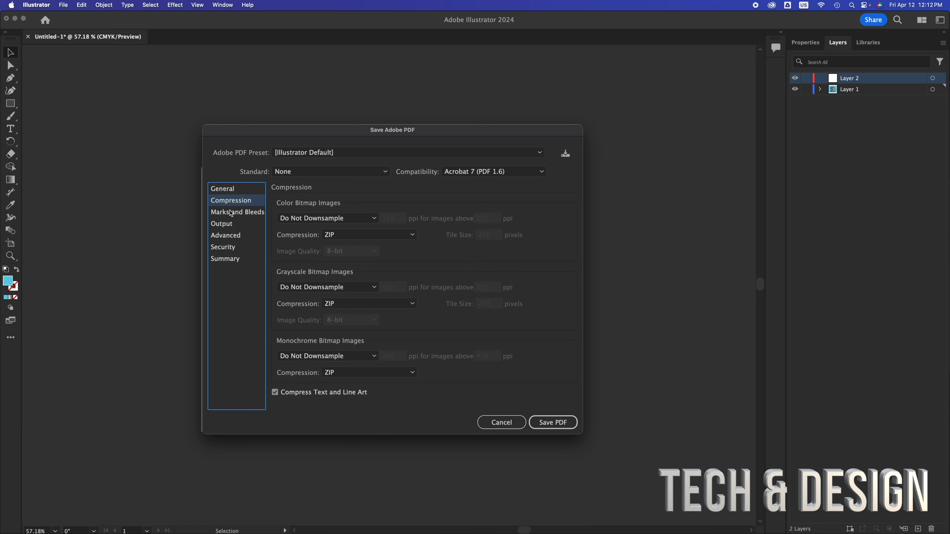
pyautogui.click(232, 213)
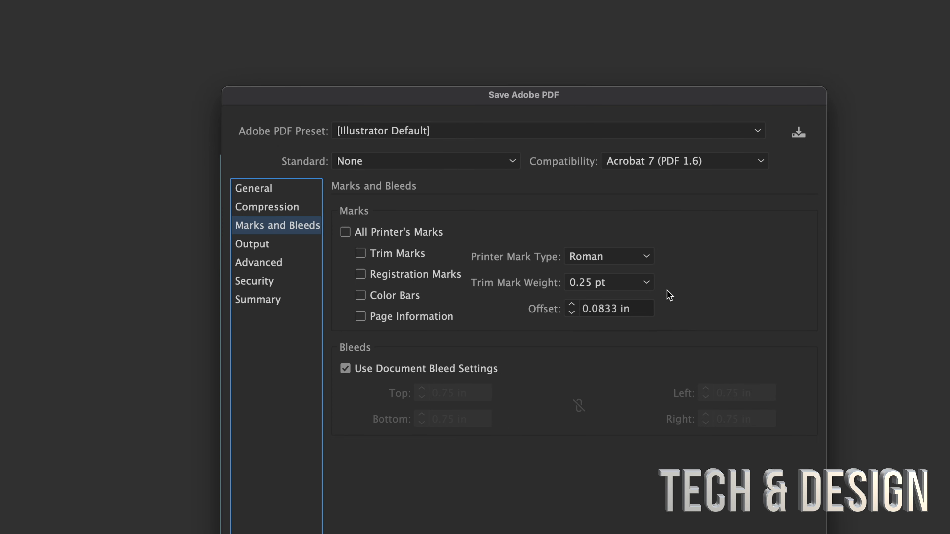
pyautogui.click(346, 233)
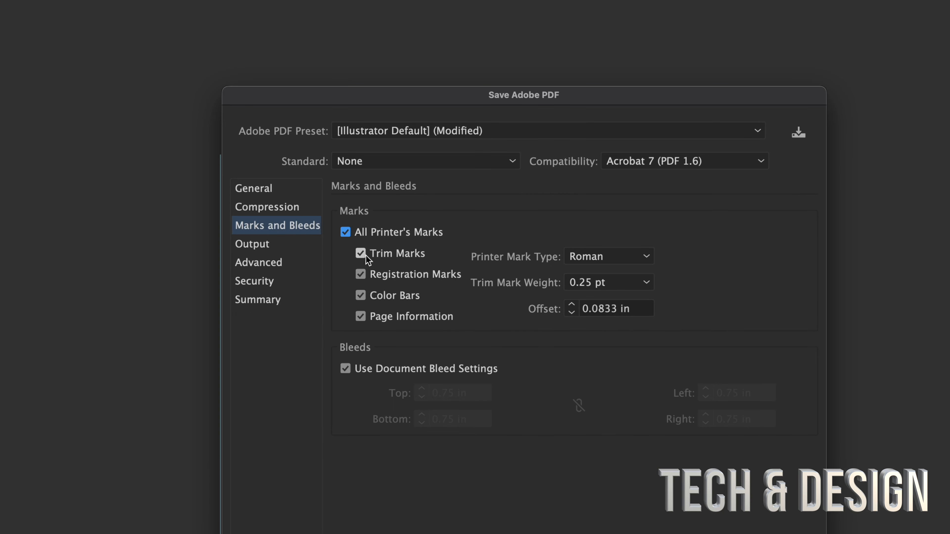